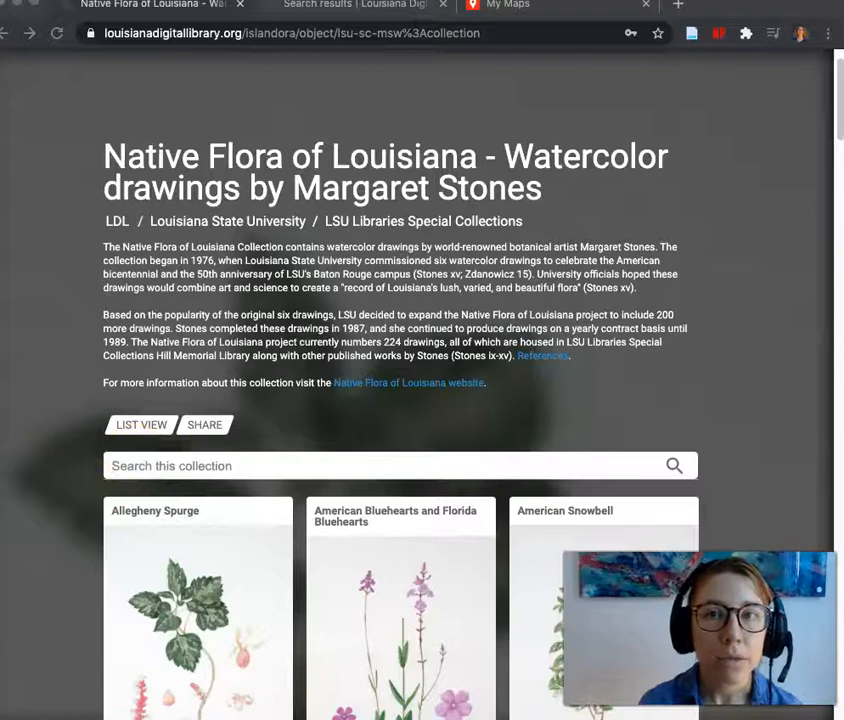
# View the Louisiana Digital Library search results for the Native Flora of Louisiana collection
pyautogui.click(367, 8)
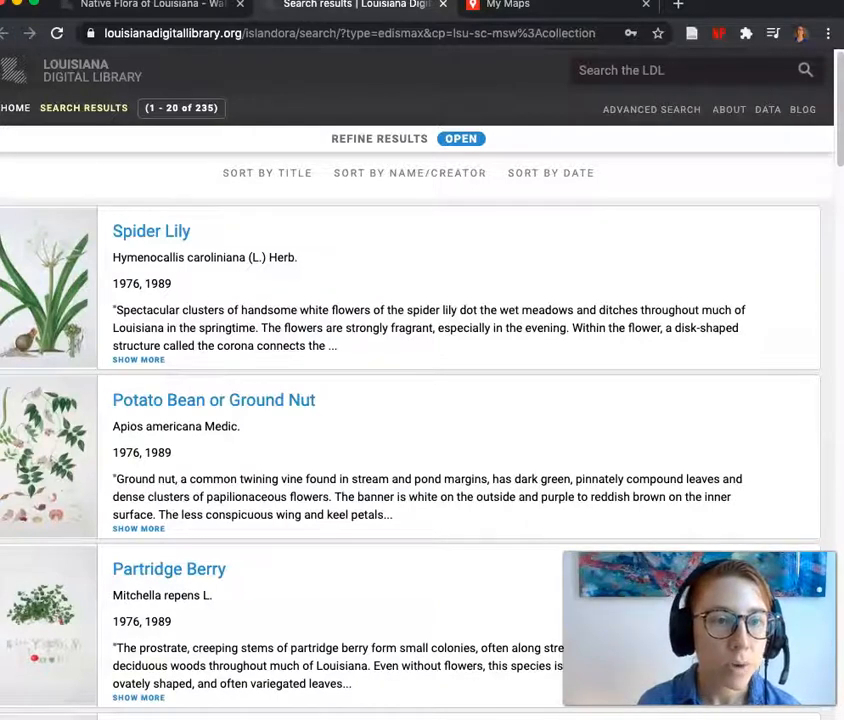
pyautogui.moveTo(2, 400); pyautogui.dragTo(0, 400)
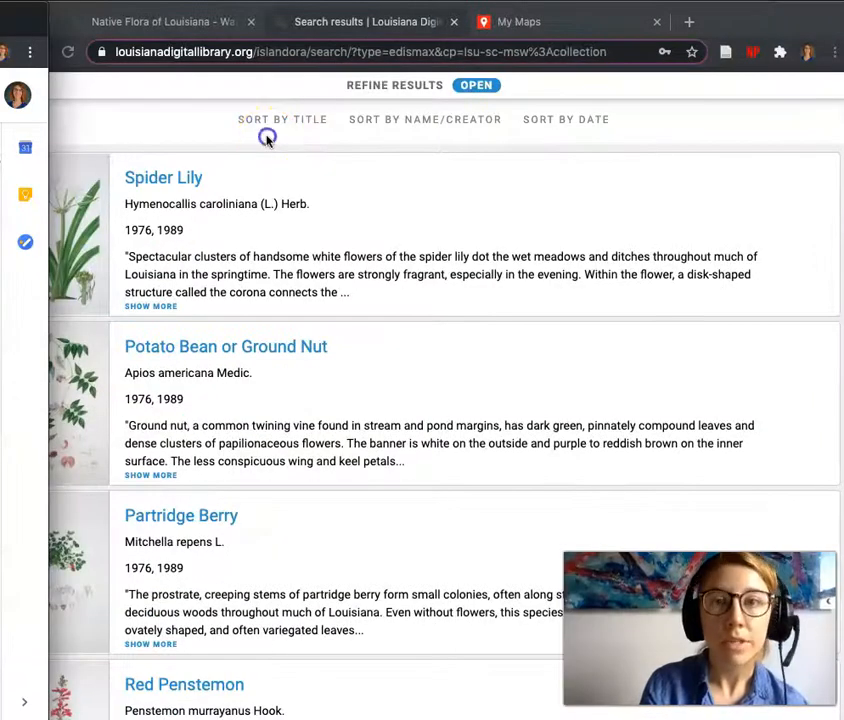
pyautogui.click(420, 104)
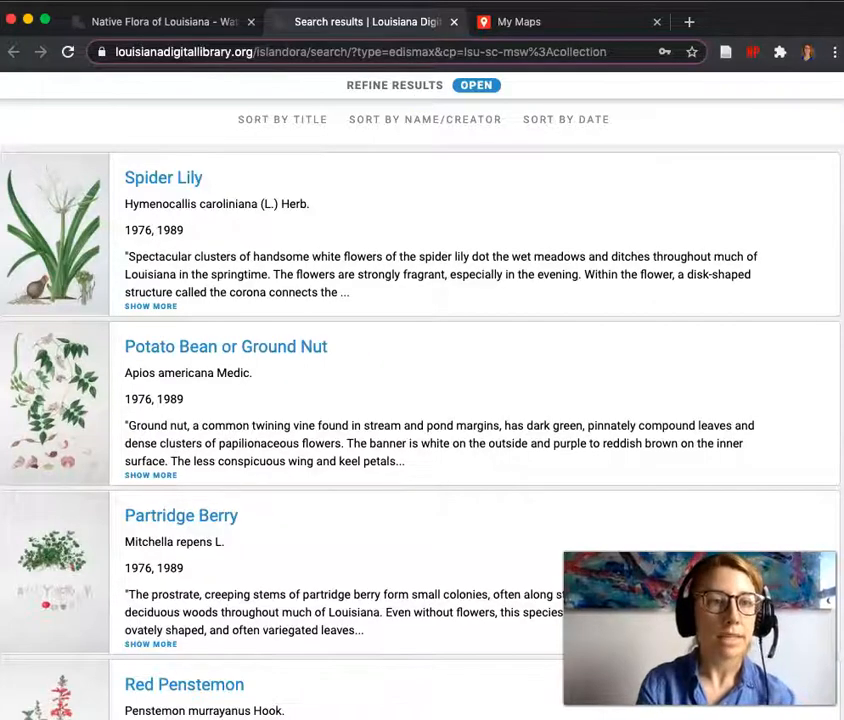
# Uncover the desktop and locate the Louisiana Parishes.kml file and the Native Flora of Louisiana .xlsx spreadsheet
pyautogui.moveTo(729, 25); pyautogui.dragTo(582, 22)
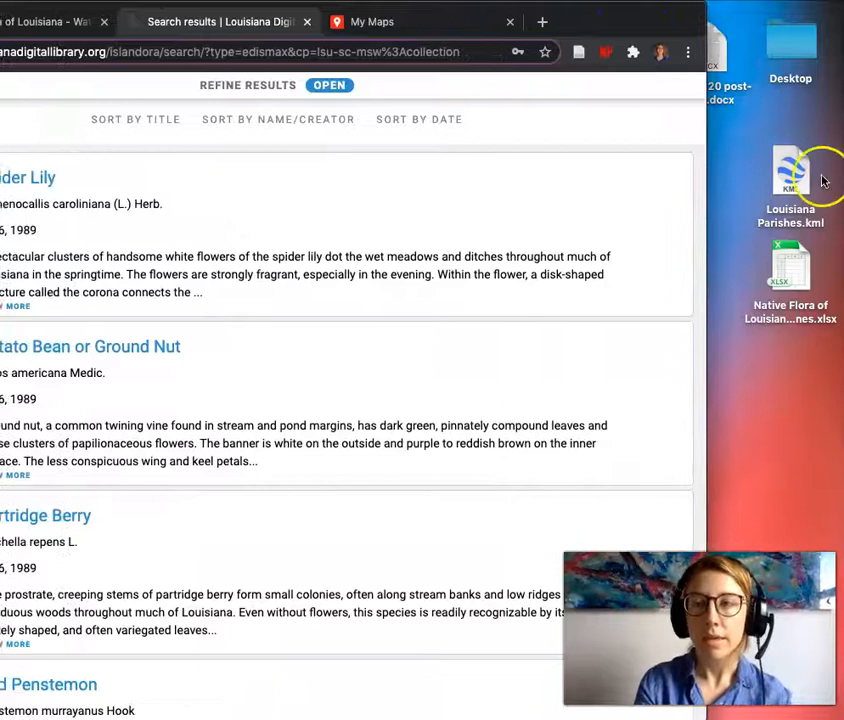
pyautogui.click(793, 170)
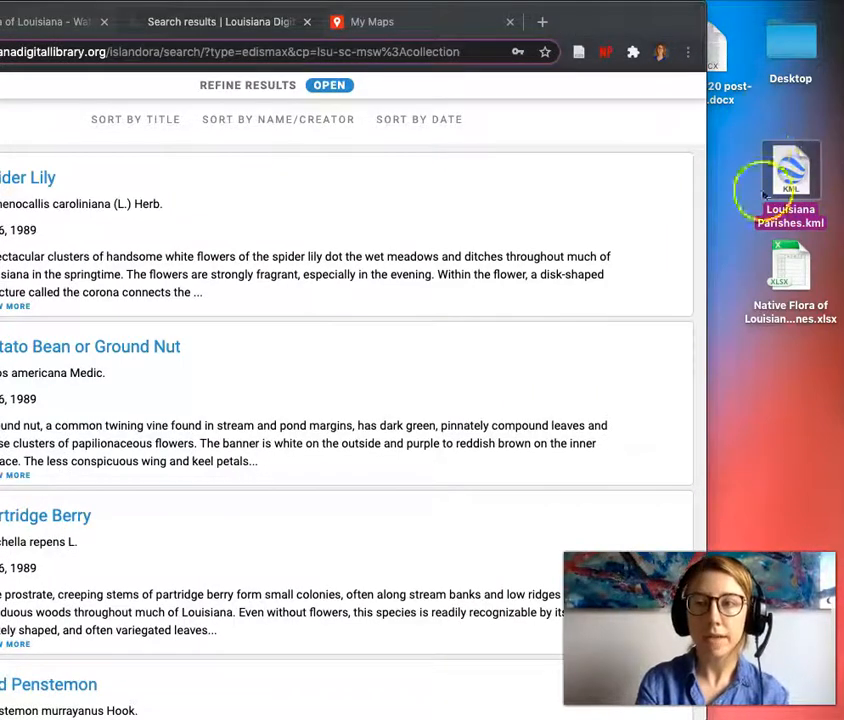
pyautogui.moveTo(787, 155); pyautogui.dragTo(786, 145)
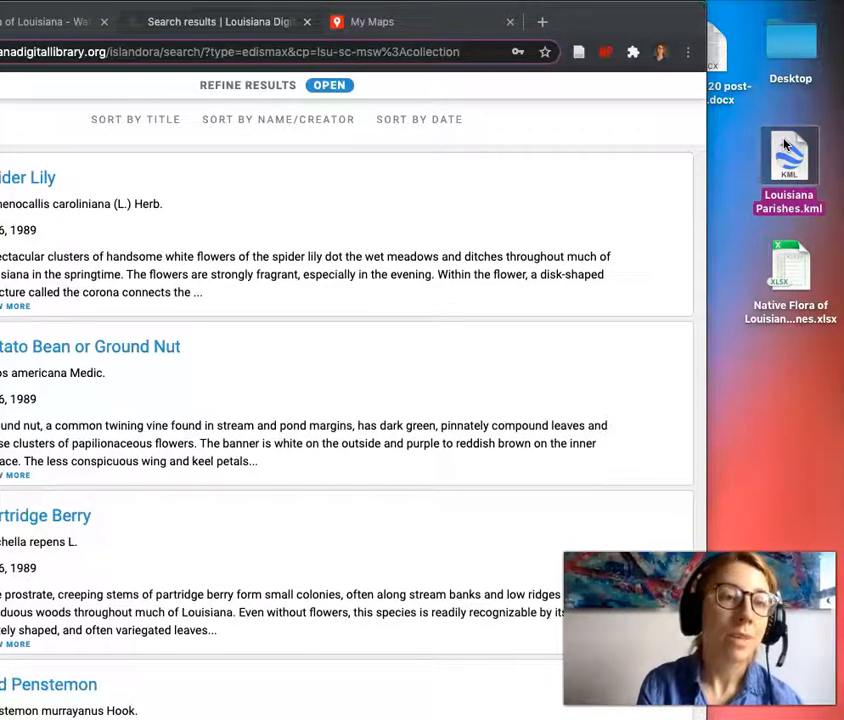
pyautogui.click(798, 270)
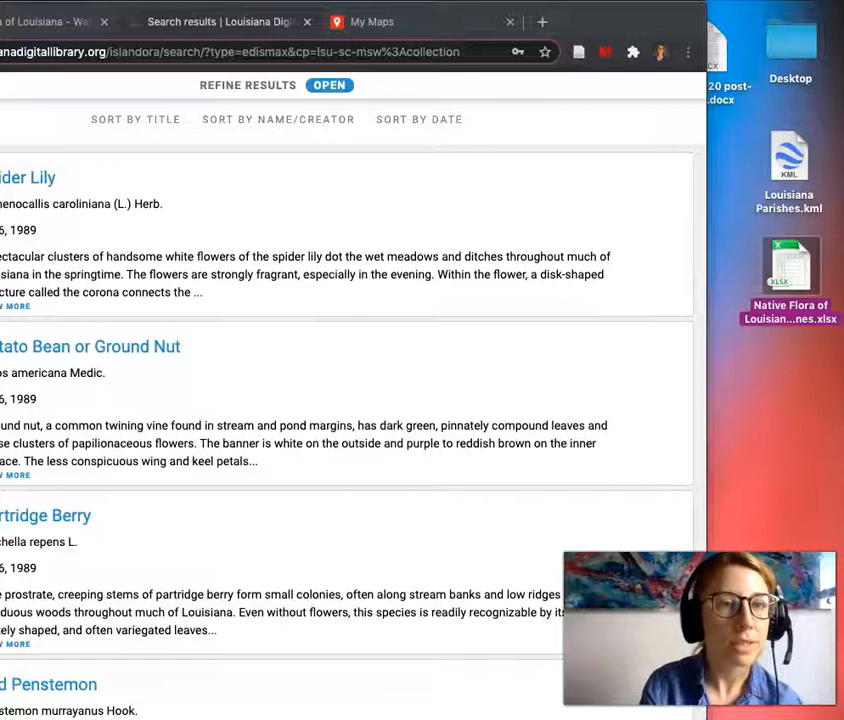
# Switch to Google My Maps at google.com/maps/d and create a new map
pyautogui.click(347, 26)
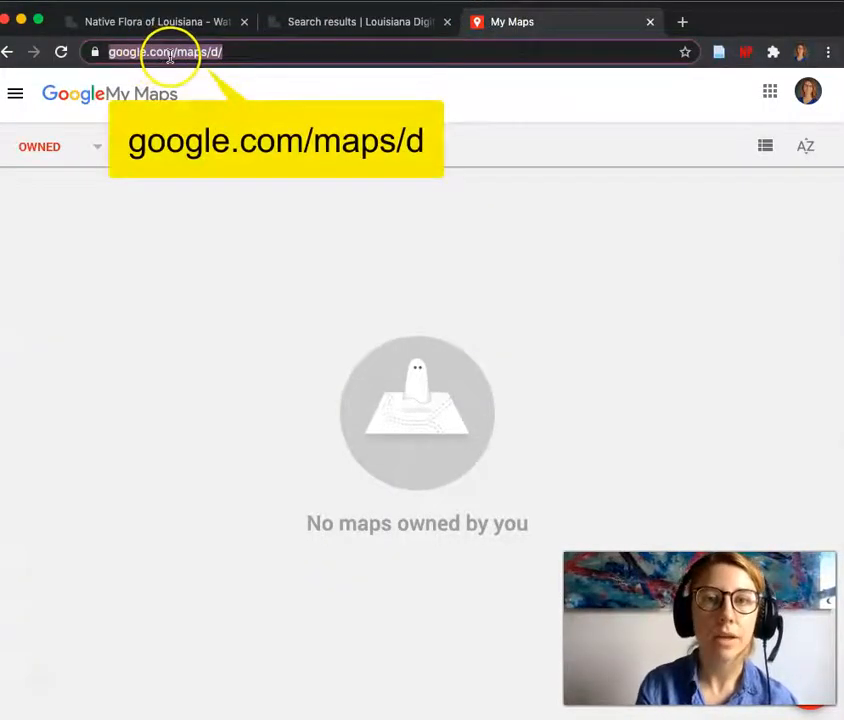
pyautogui.click(231, 53)
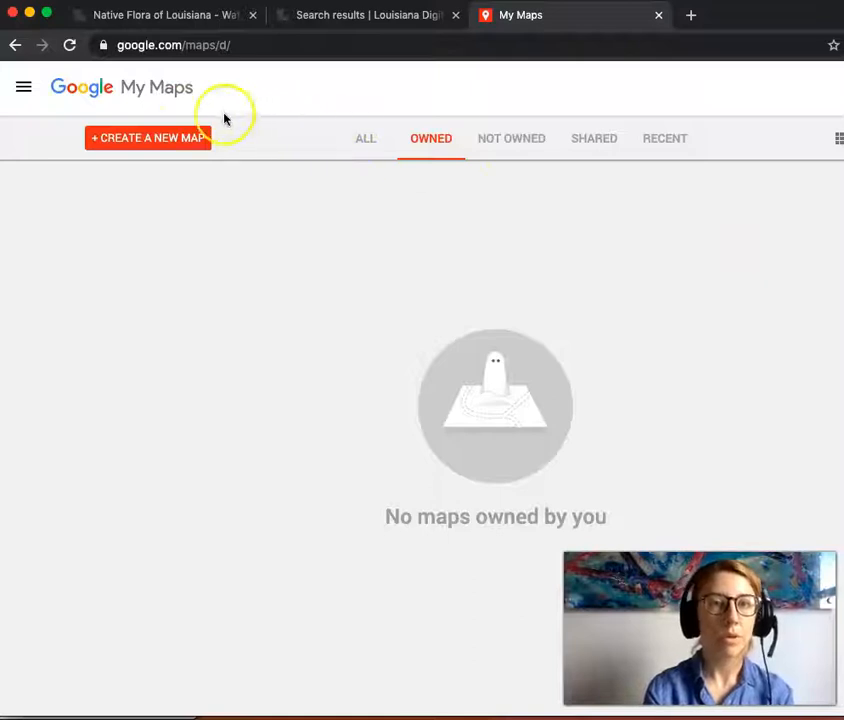
pyautogui.click(163, 146)
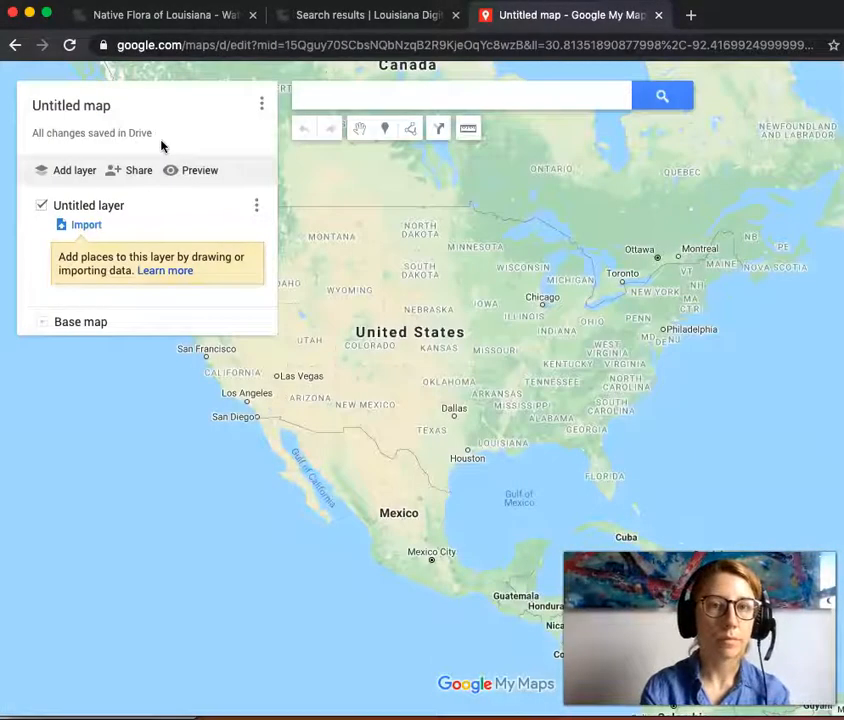
# Title the map "Native Flora of Louisiana" and save the title
pyautogui.click(96, 110)
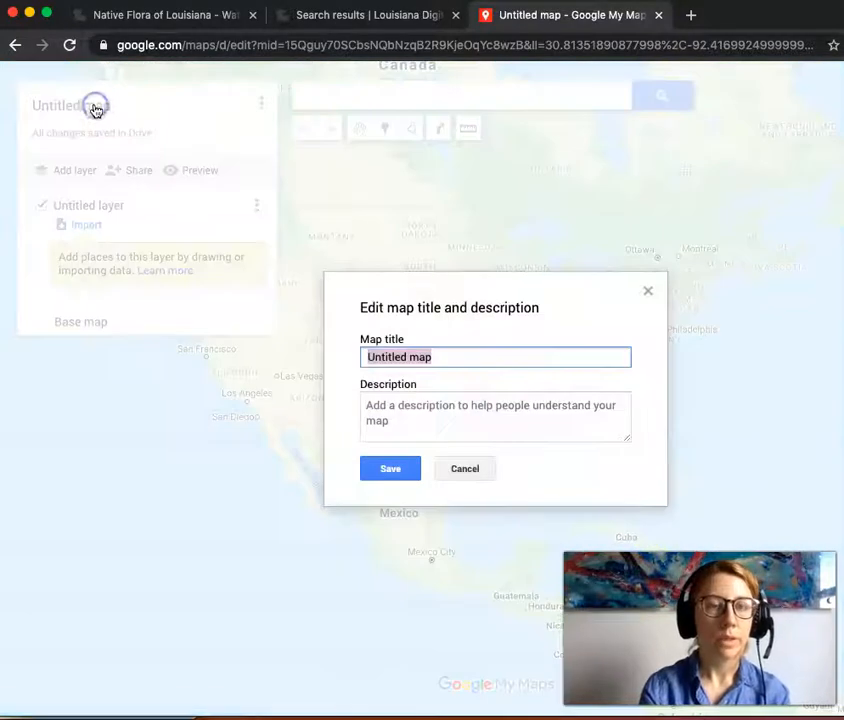
pyautogui.write('Nat')
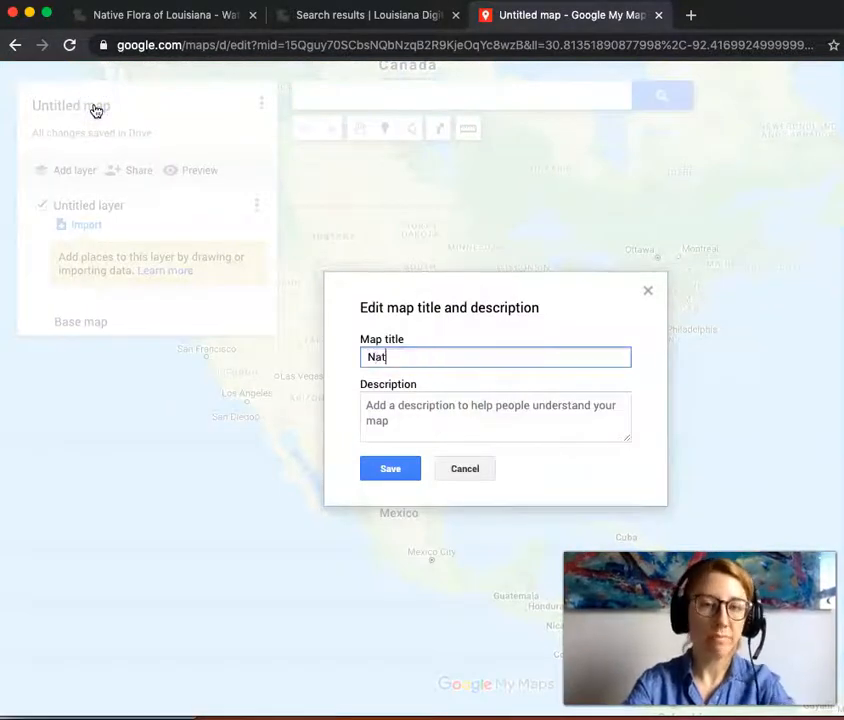
pyautogui.write('ive Flora of L')
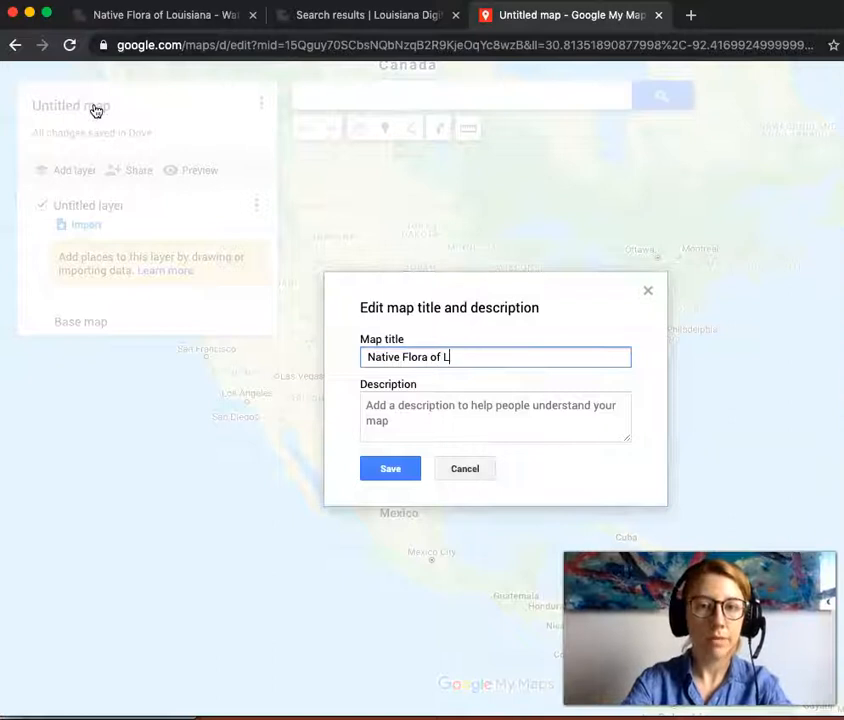
pyautogui.write('ouisiana')
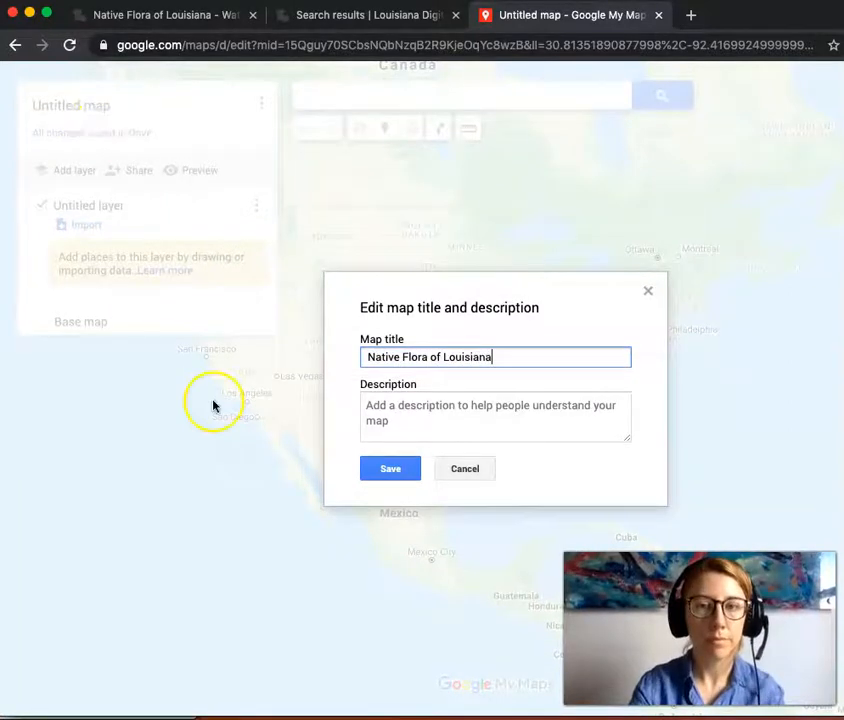
pyautogui.click(380, 467)
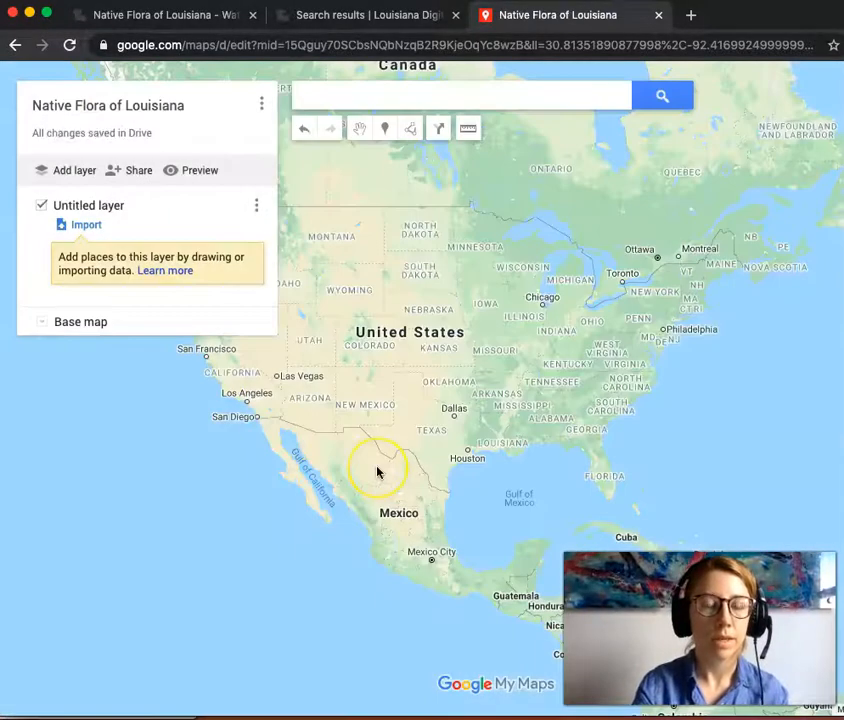
# Rename the map's untitled layer to "Louisiana Parishes"
pyautogui.click(98, 212)
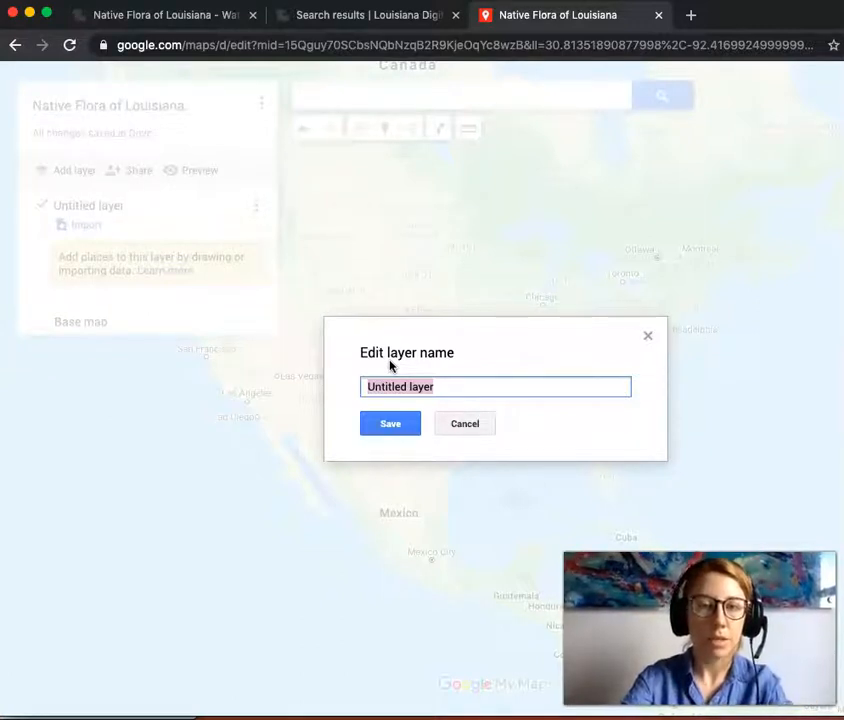
pyautogui.write('Louisiana Parishes')
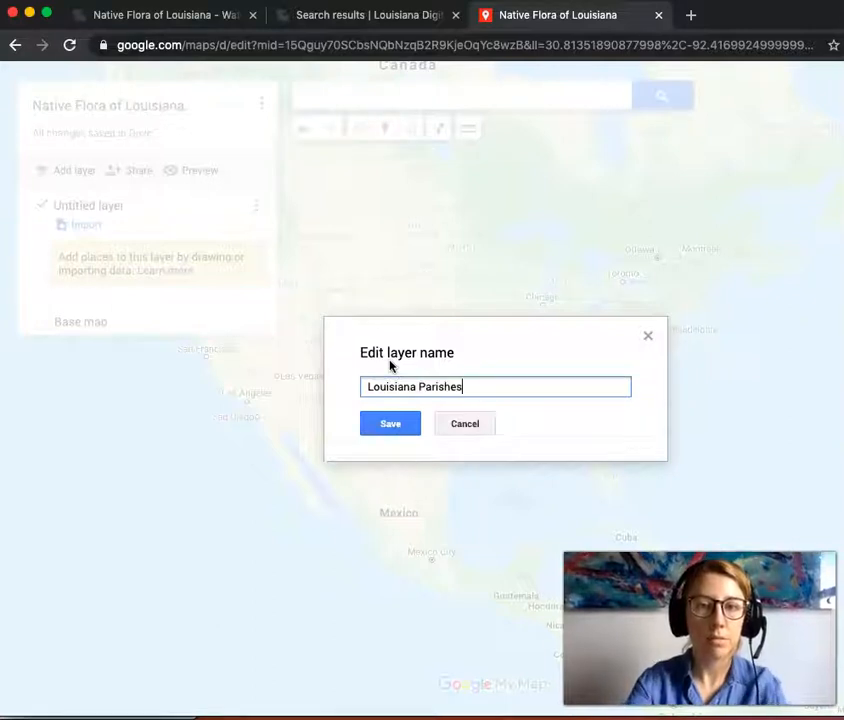
pyautogui.click(414, 432)
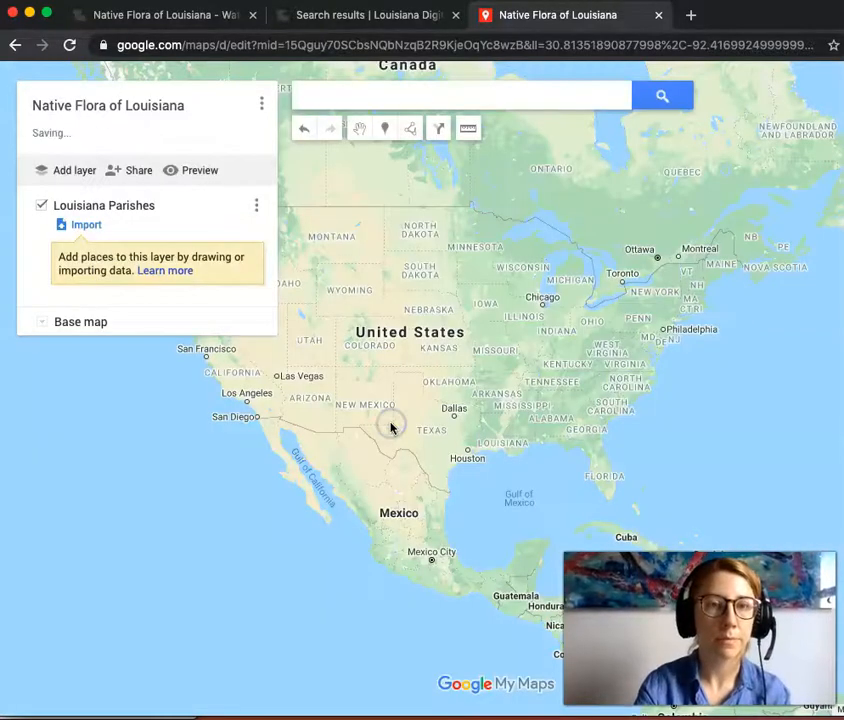
# Import the Louisiana Parishes.kml file from the desktop into the Louisiana Parishes layer
pyautogui.click(83, 238)
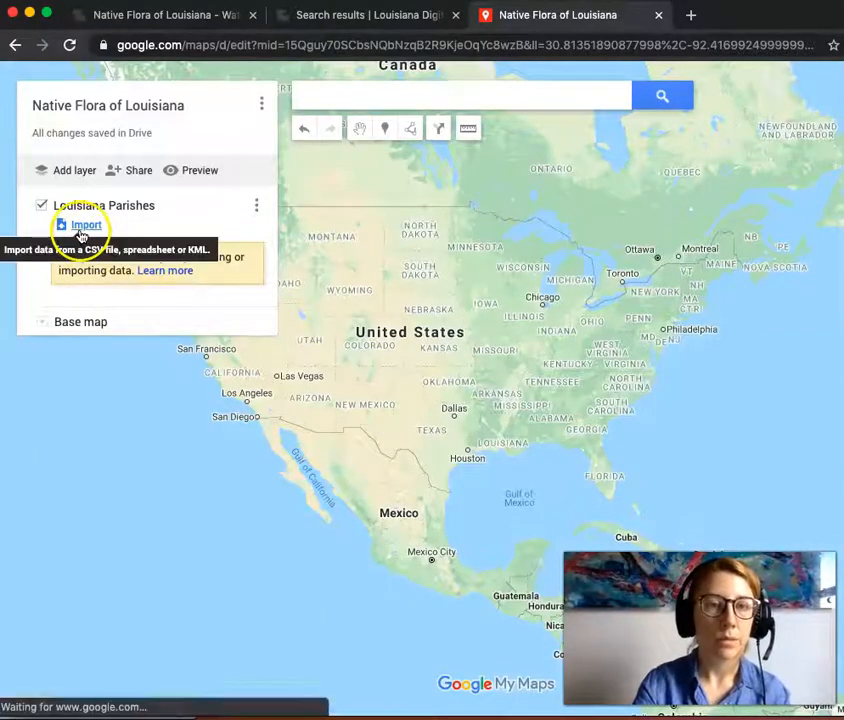
pyautogui.click(481, 439)
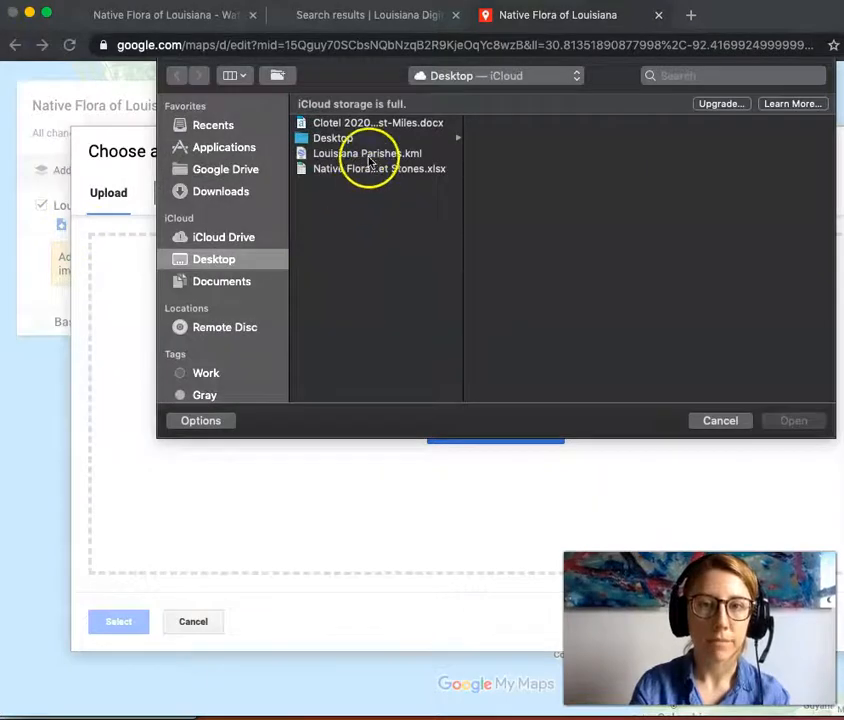
pyautogui.click(366, 155)
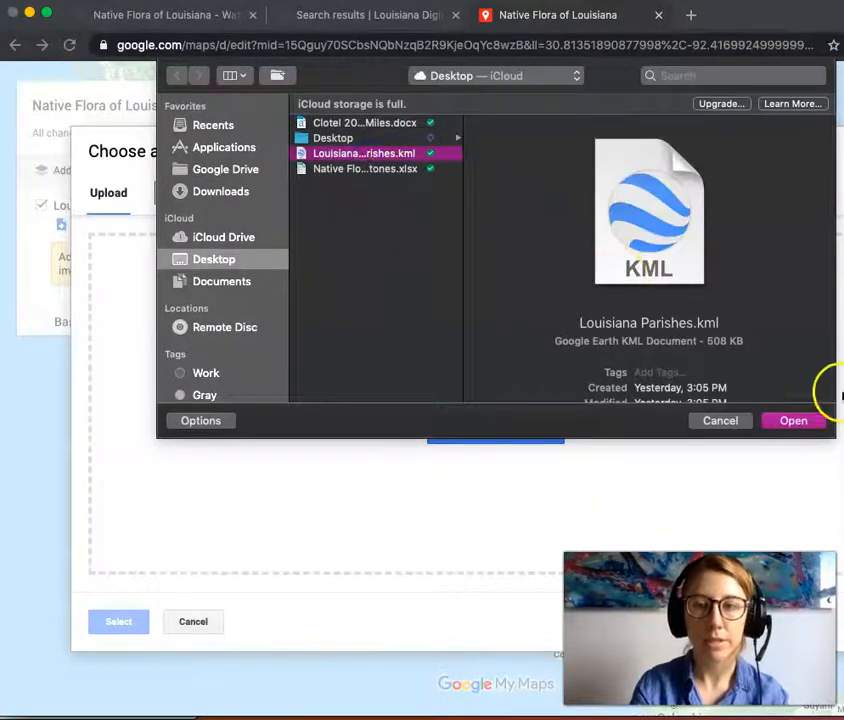
pyautogui.click(801, 425)
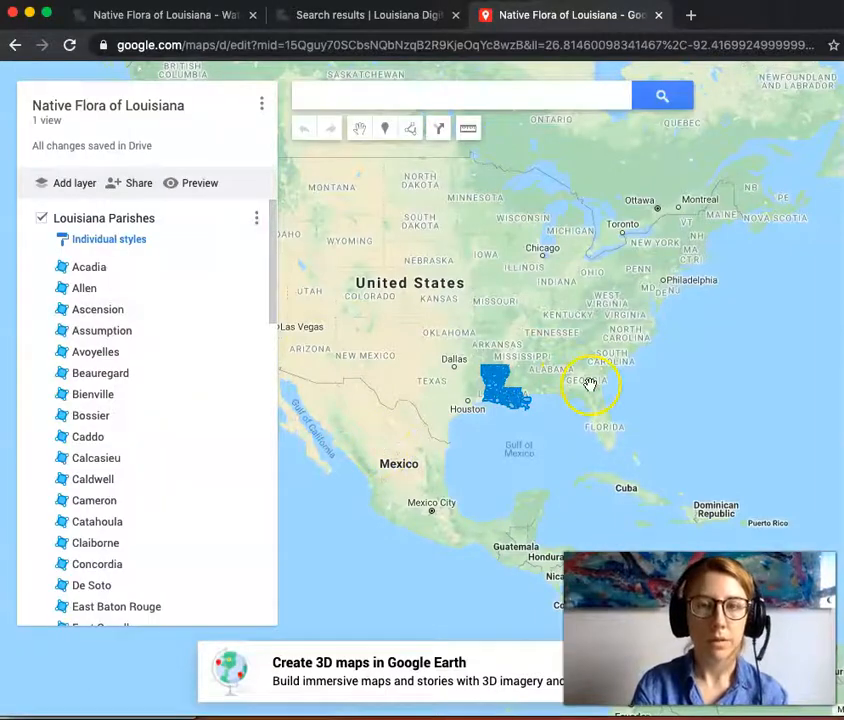
# Examine the imported parish outlines across Louisiana and the full list of parish names in the layer
pyautogui.scroll(3, 567, 350)
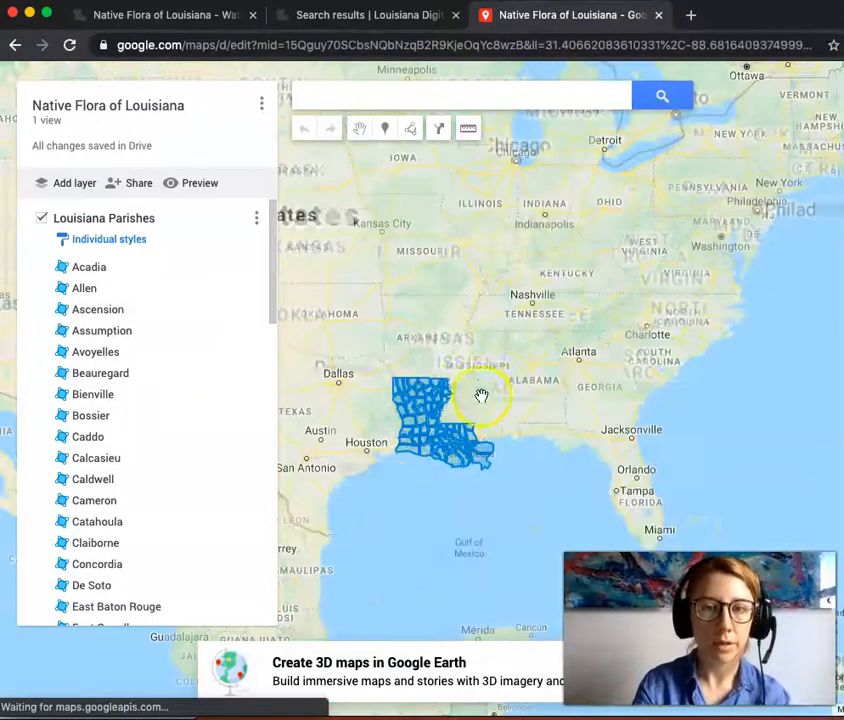
pyautogui.scroll(2, 479, 389)
pyautogui.moveTo(475, 386); pyautogui.dragTo(544, 343)
pyautogui.scroll(2, 544, 343)
pyautogui.moveTo(516, 398); pyautogui.dragTo(671, 273)
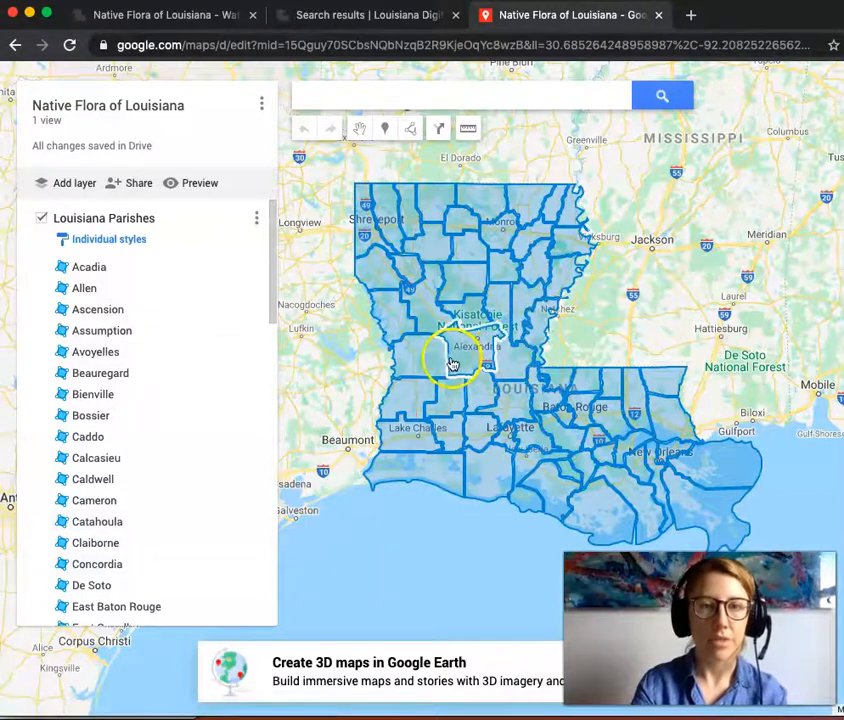
pyautogui.scroll(-8, 165, 318)
pyautogui.scroll(-3, 164, 320)
pyautogui.scroll(10, 164, 320)
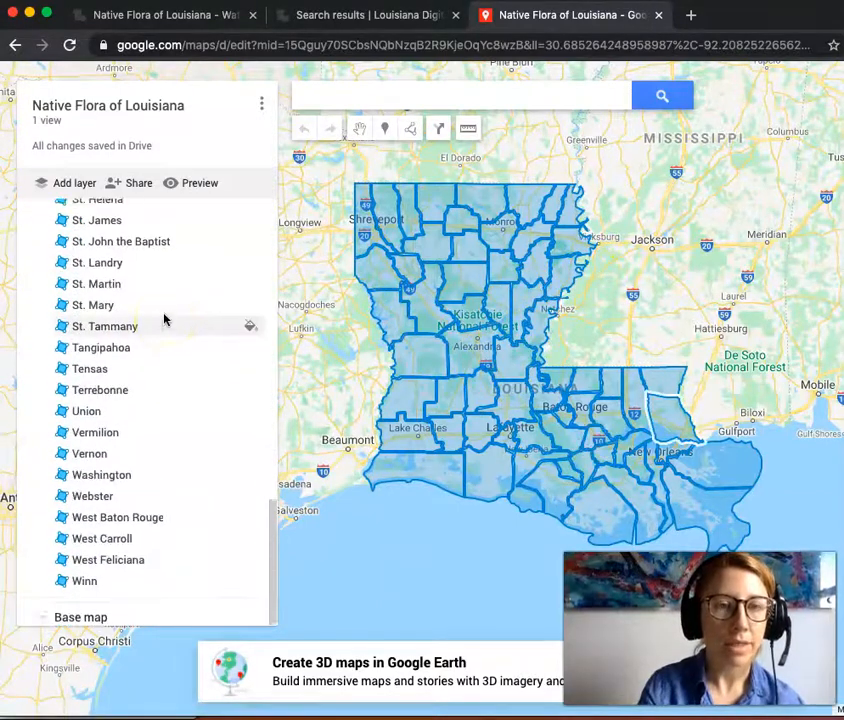
# Add a second layer to the map and name it "Native Flora Lat&Lon"
pyautogui.click(67, 187)
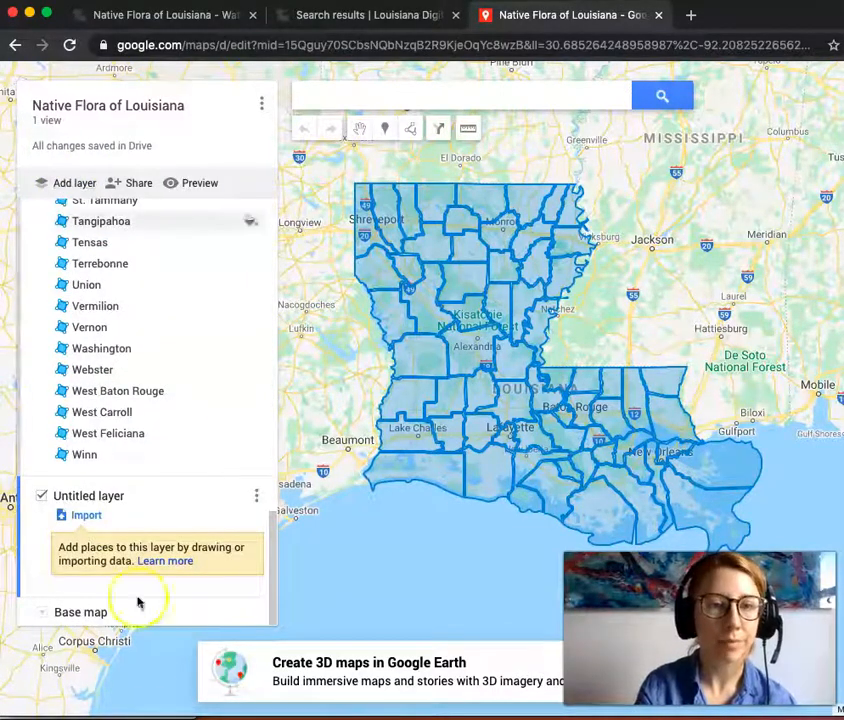
pyautogui.click(86, 495)
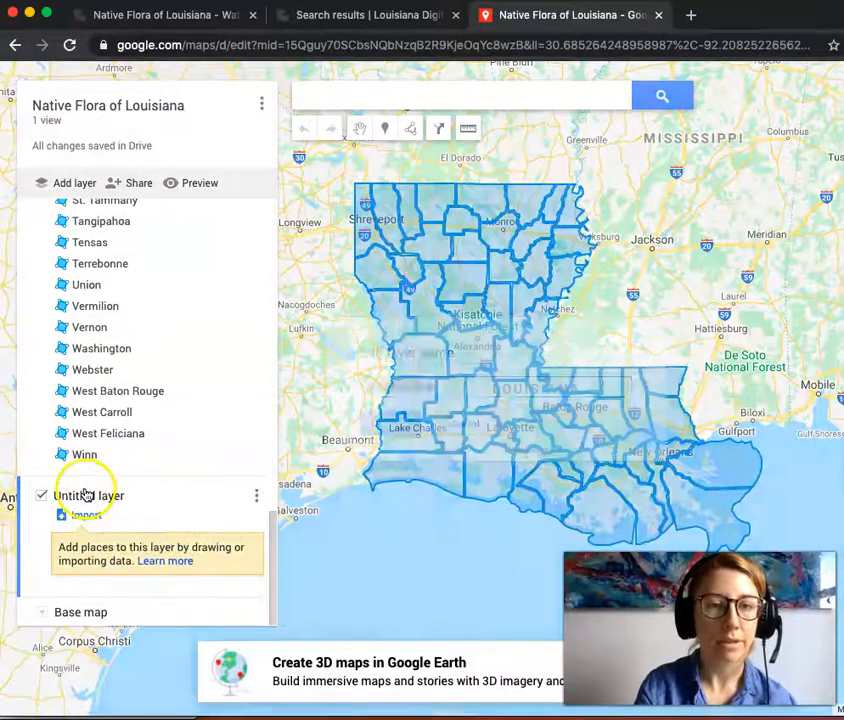
pyautogui.write('Native Fl')
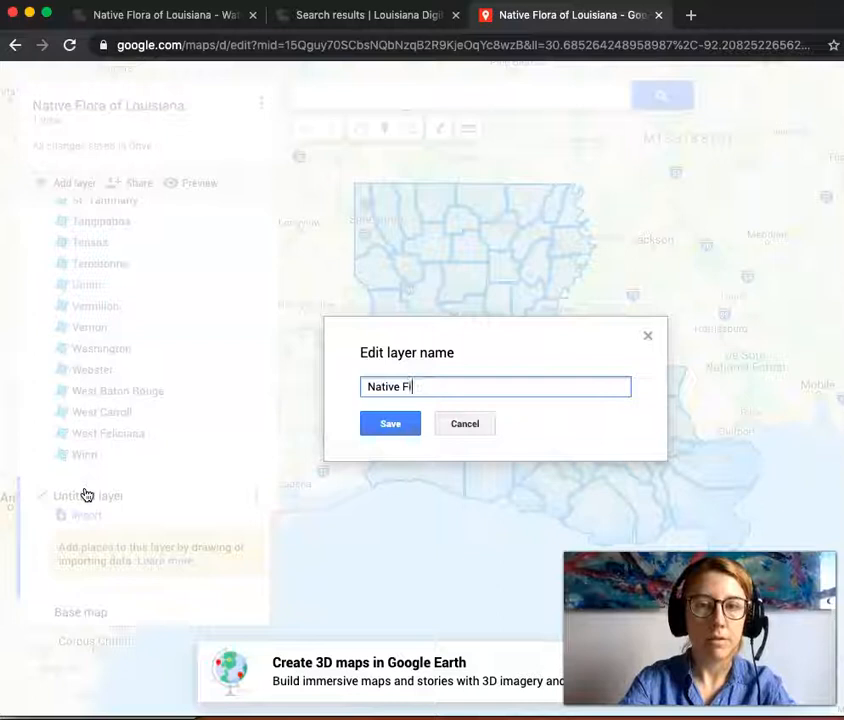
pyautogui.write('ora Lat&Lon')
pyautogui.click(304, 462)
pyautogui.click(390, 424)
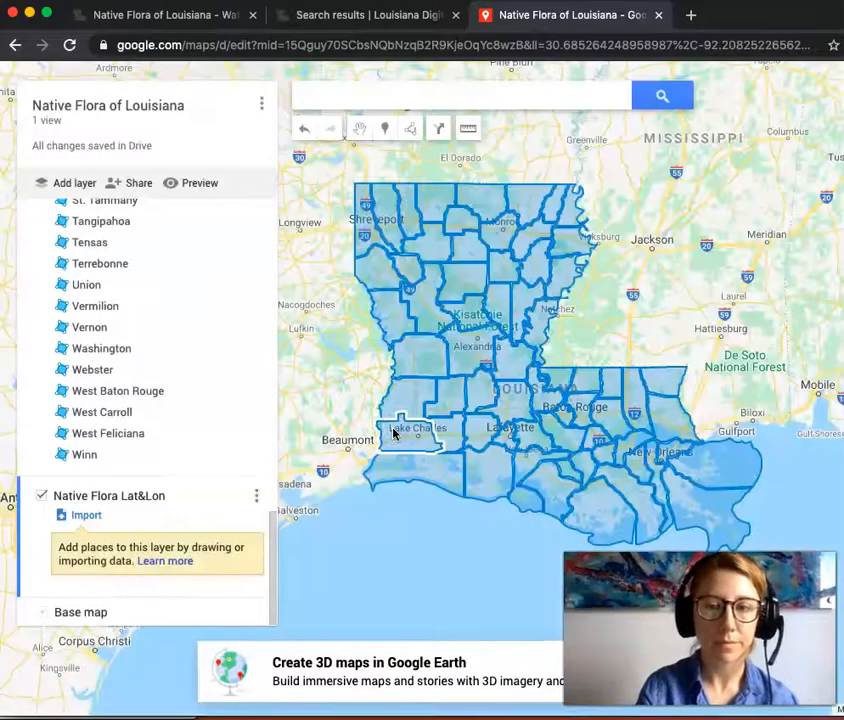
# Upload the Native Flora of Louisiana .xlsx spreadsheet from the desktop into the Native Flora Lat&Lon layer
pyautogui.click(85, 514)
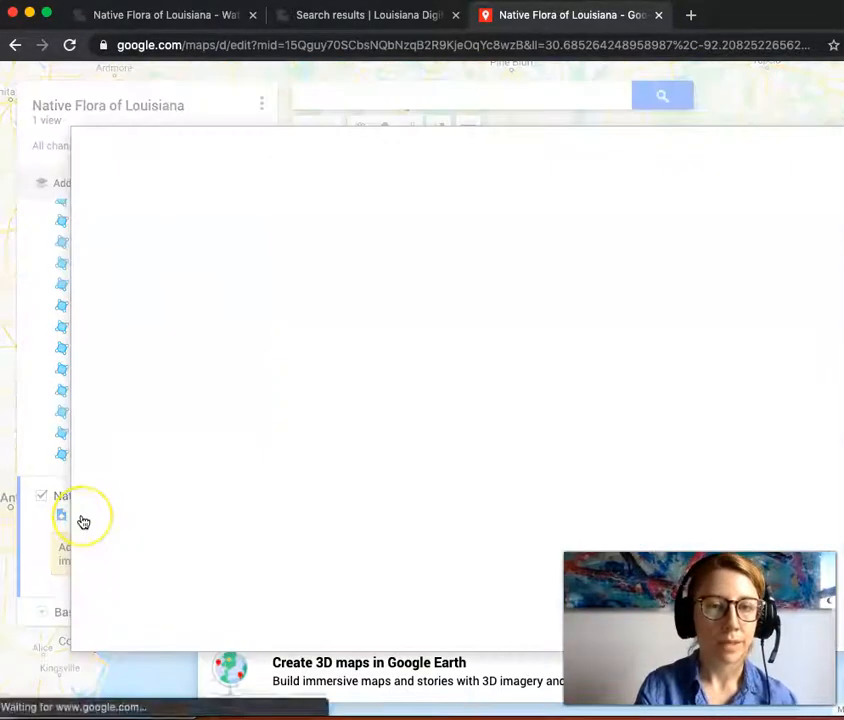
pyautogui.click(540, 435)
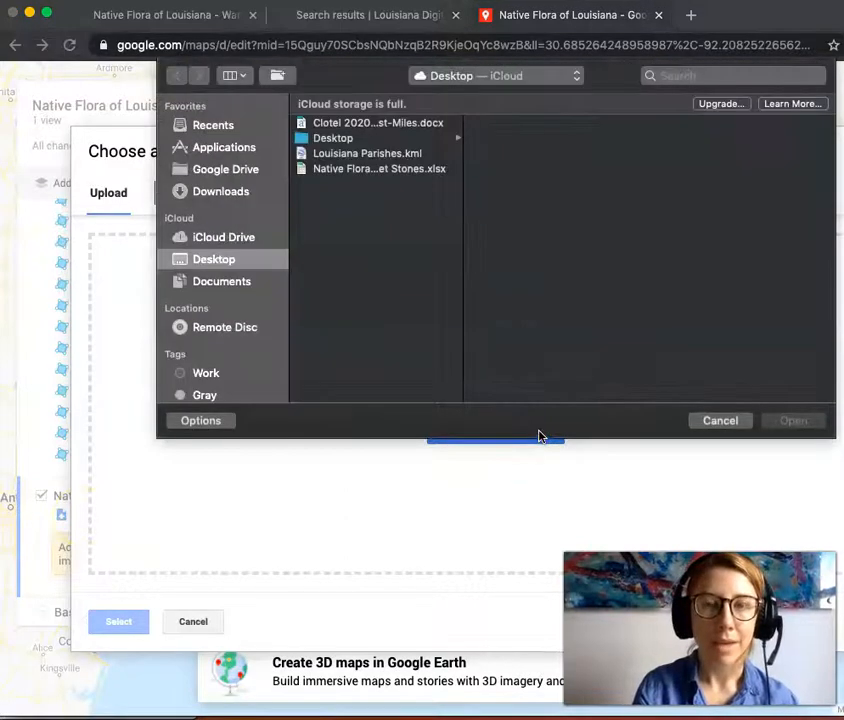
pyautogui.click(366, 170)
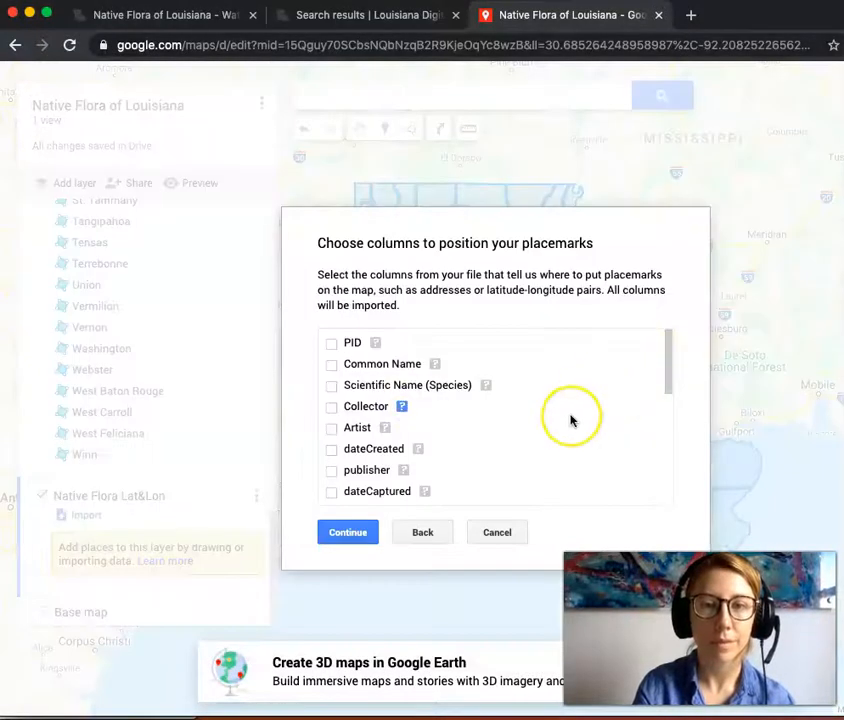
# Review the spreadsheet's columns and position the placemarks by the Lat (latitude) and Long (longitude) columns
pyautogui.scroll(-3, 572, 420)
pyautogui.scroll(2, 572, 420)
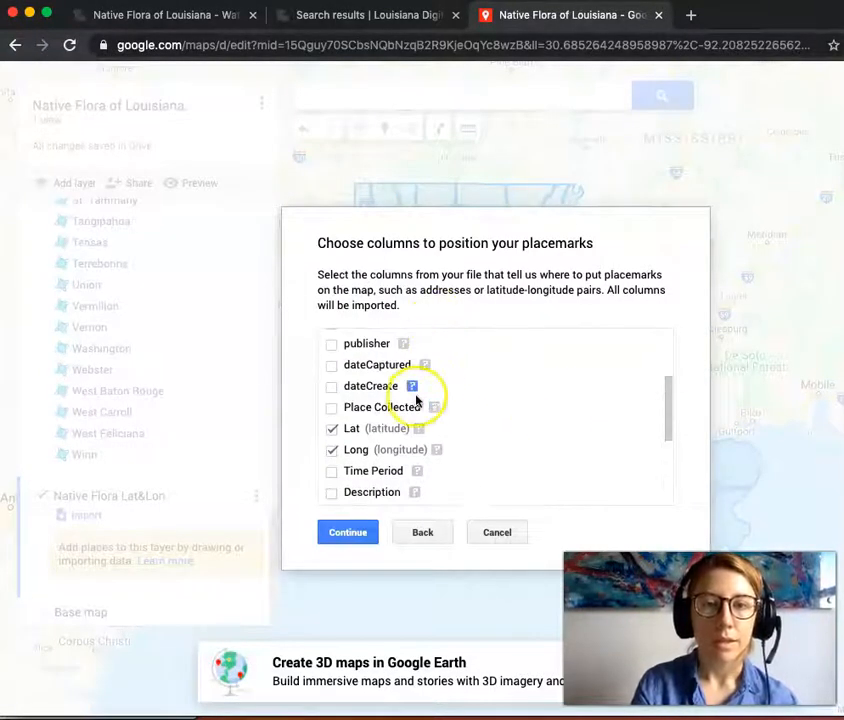
pyautogui.scroll(2, 415, 404)
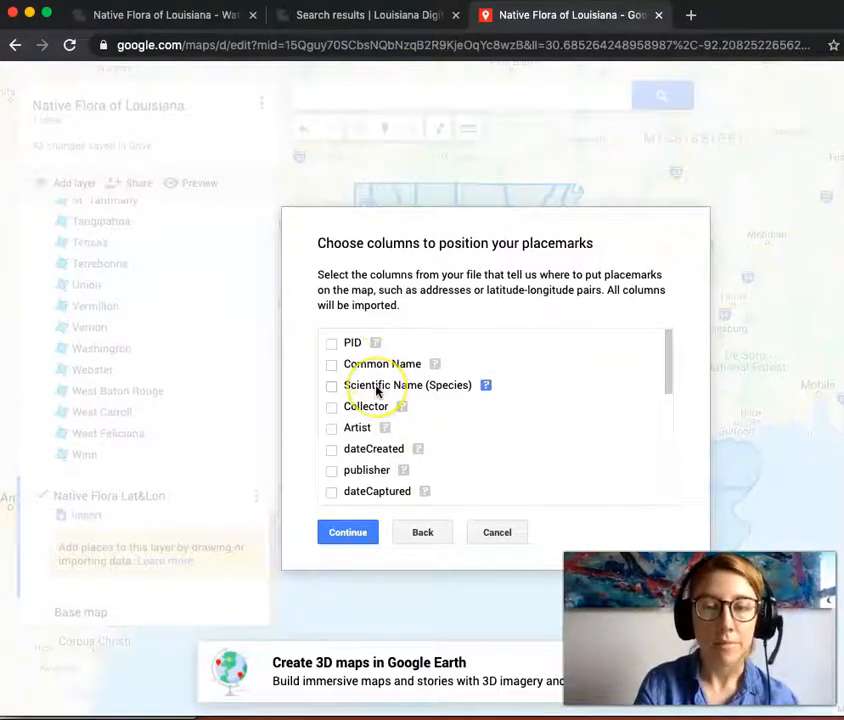
pyautogui.scroll(-1, 378, 390)
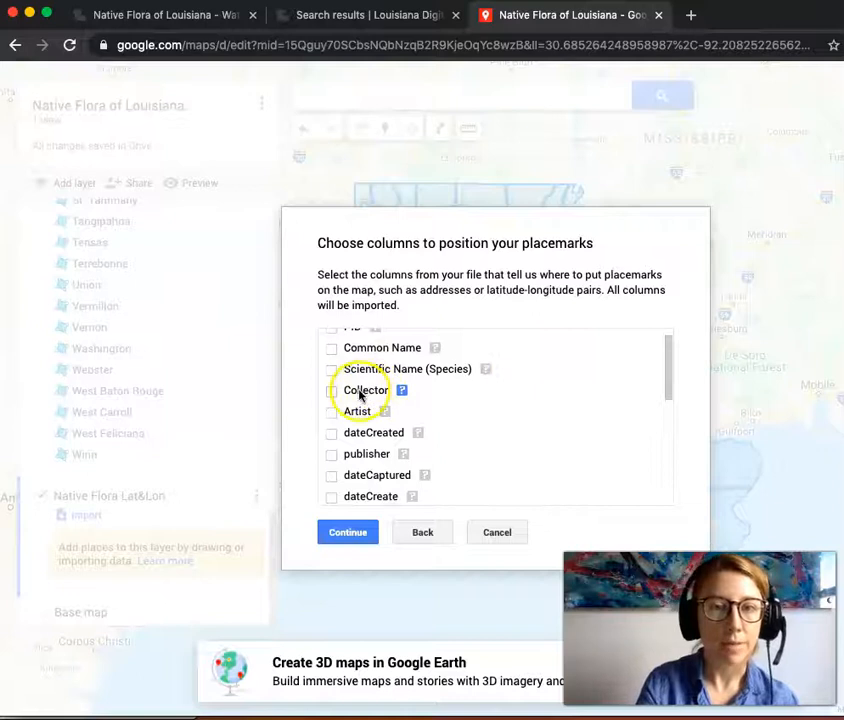
pyautogui.scroll(-4, 363, 431)
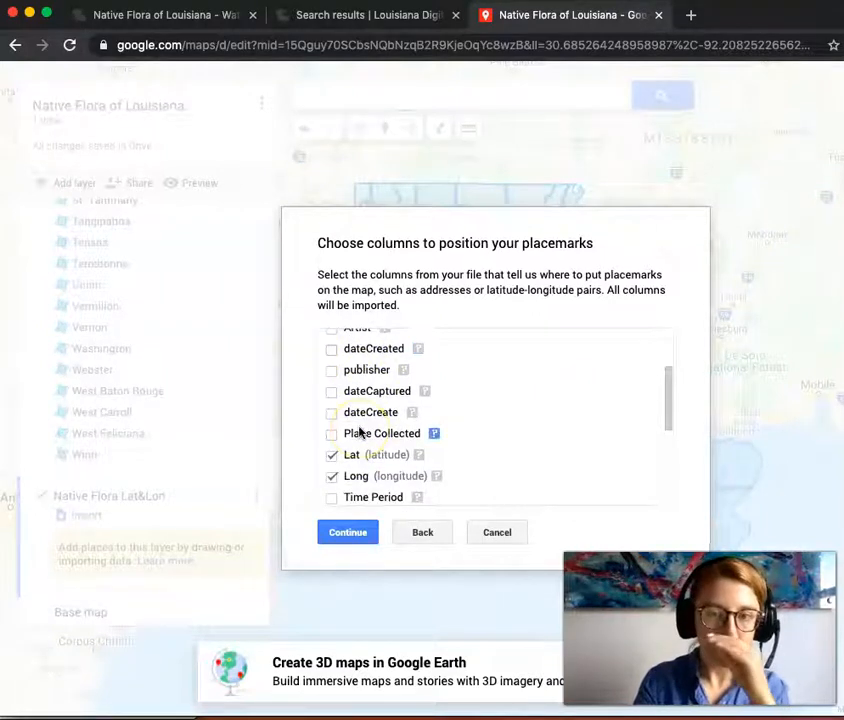
pyautogui.scroll(-1, 360, 432)
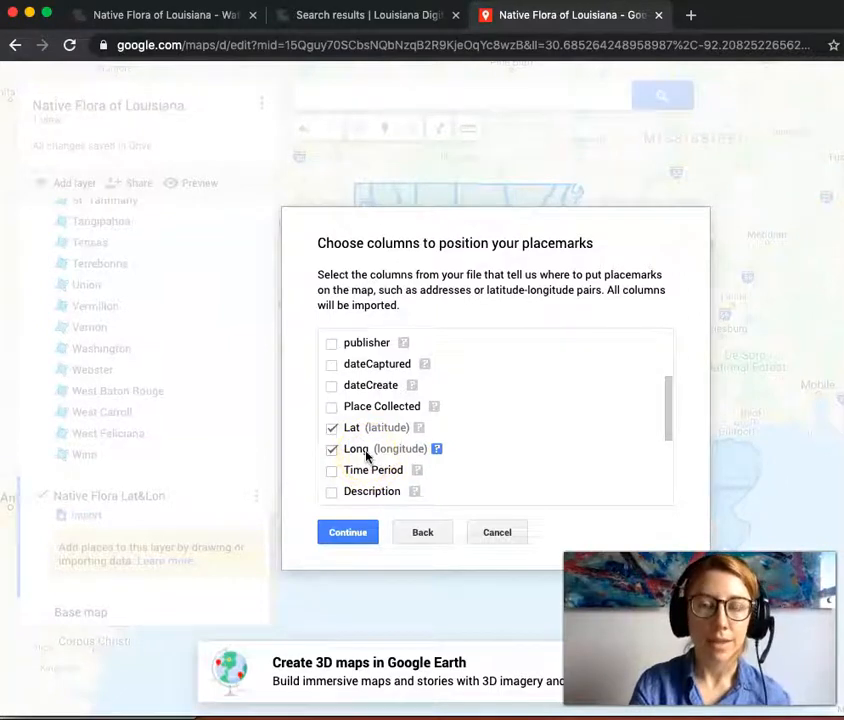
pyautogui.scroll(-3, 366, 455)
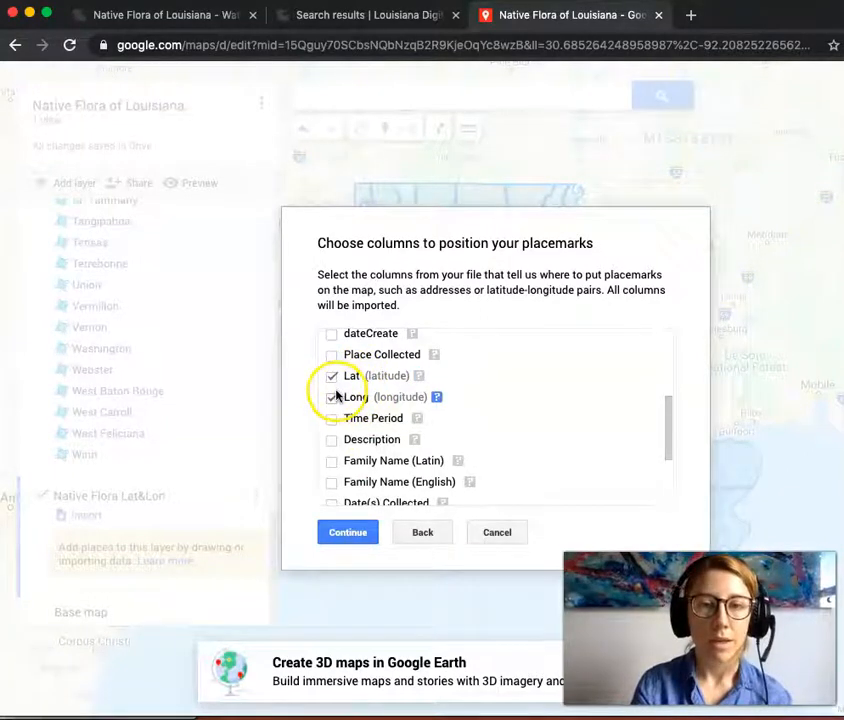
pyautogui.scroll(-1, 358, 396)
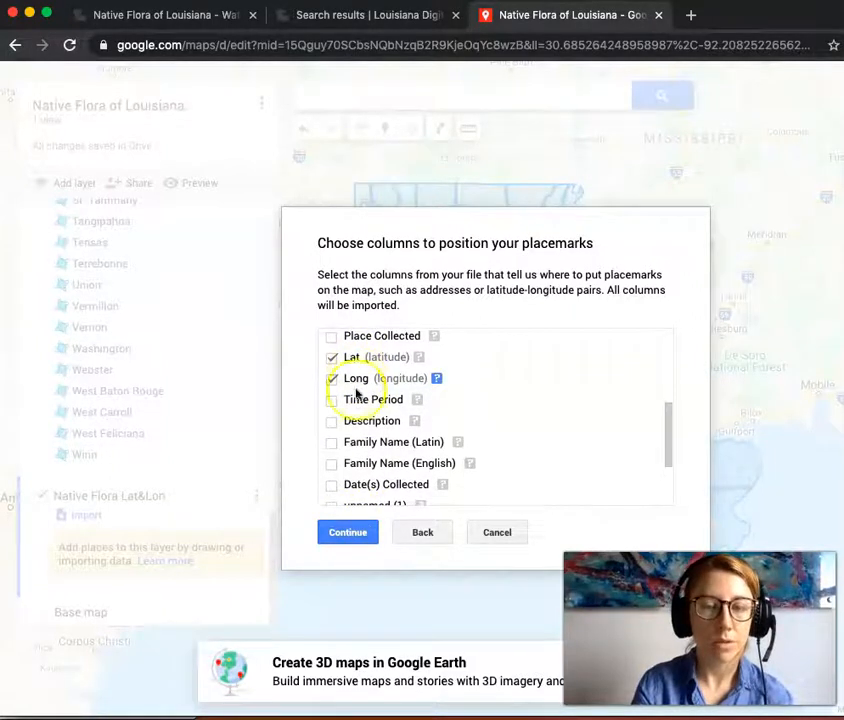
pyautogui.click(348, 532)
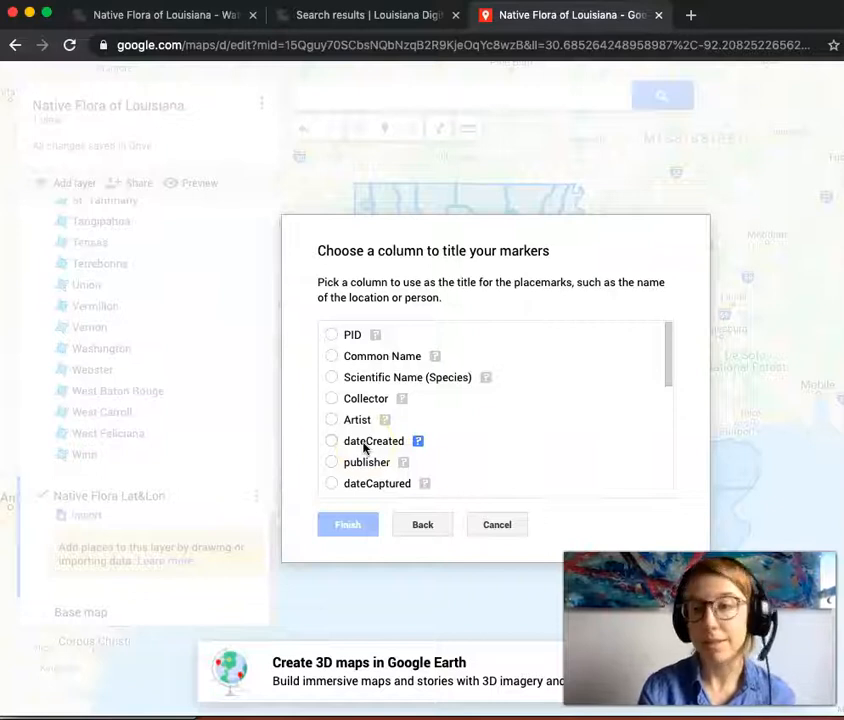
# Use the Common Name column as the marker titles and finish importing the spreadsheet
pyautogui.click(363, 360)
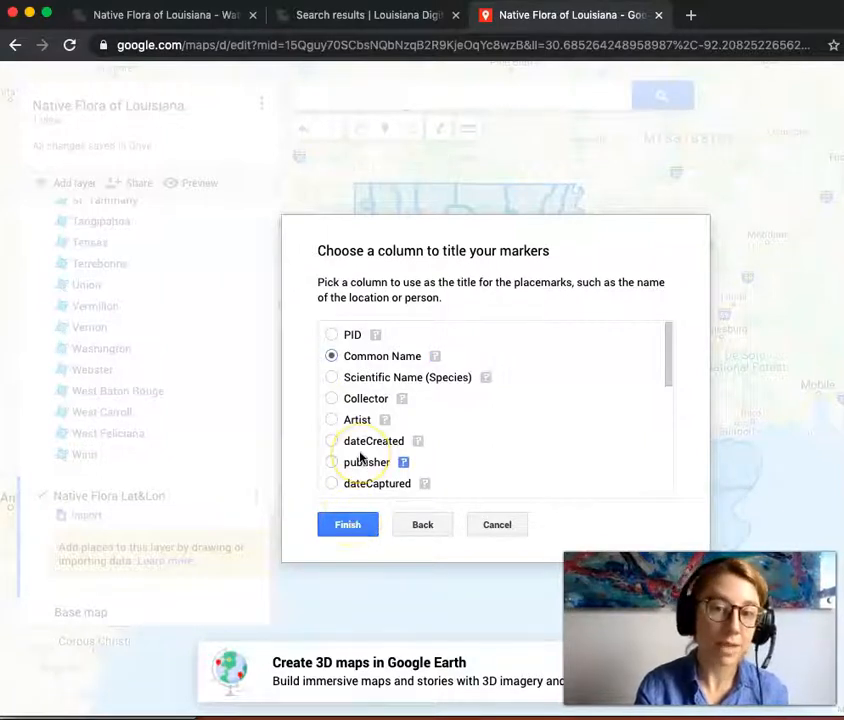
pyautogui.scroll(-1, 362, 457)
pyautogui.scroll(-1, 362, 457)
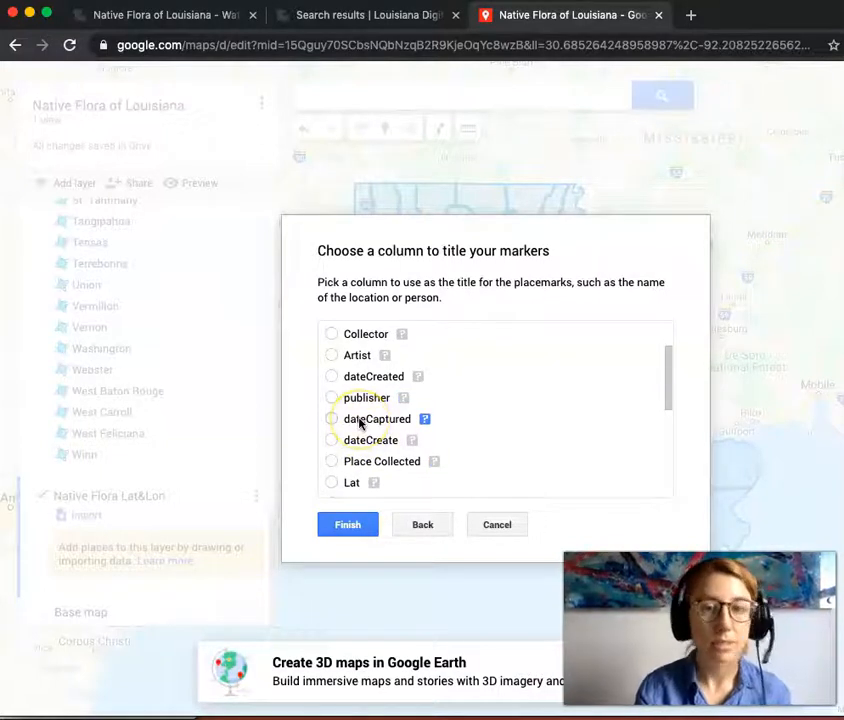
pyautogui.scroll(-3, 360, 423)
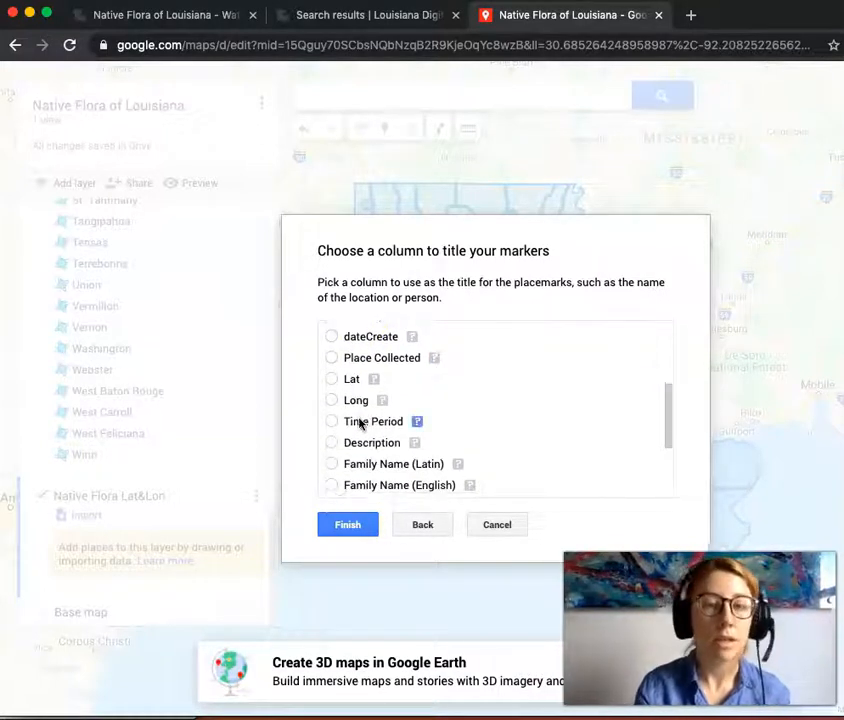
pyautogui.scroll(5, 374, 423)
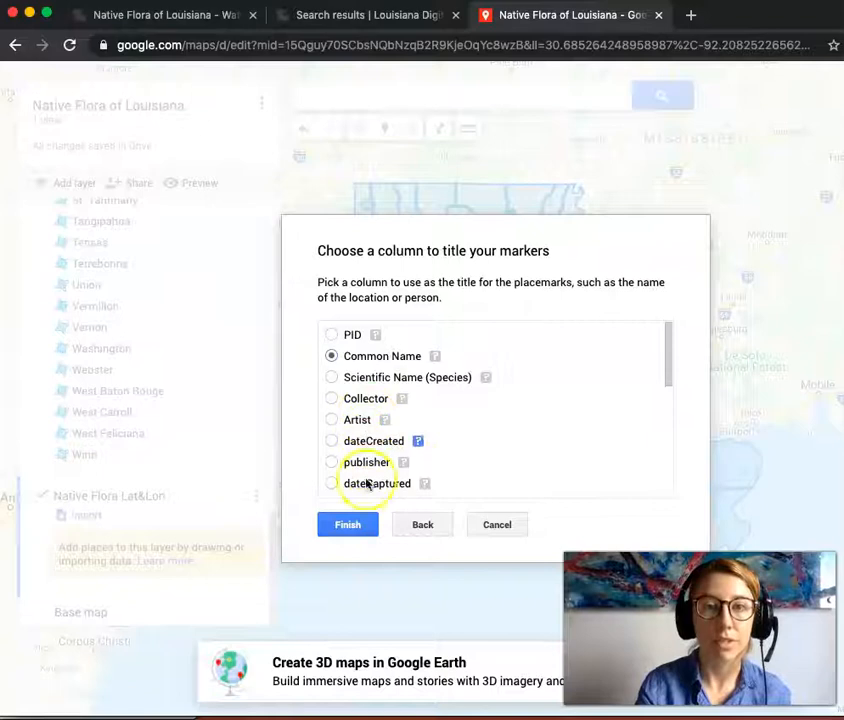
pyautogui.click(347, 525)
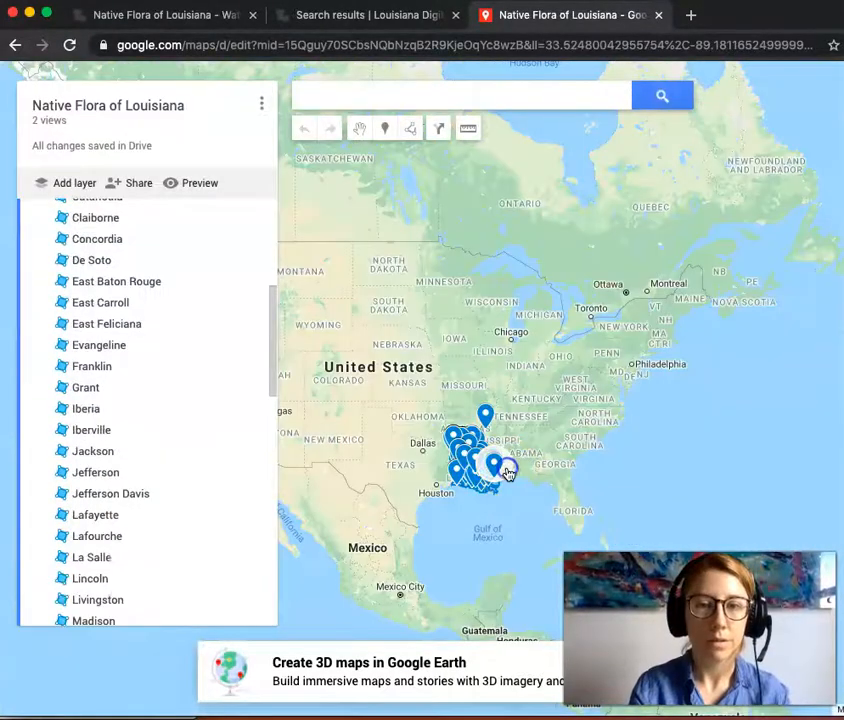
# Examine the imported flora markers, viewing the details of the Red Pitcher Plant or Parrot Pitcher Plant and the Carolina Rose in Caldwell Parish
pyautogui.click(497, 462)
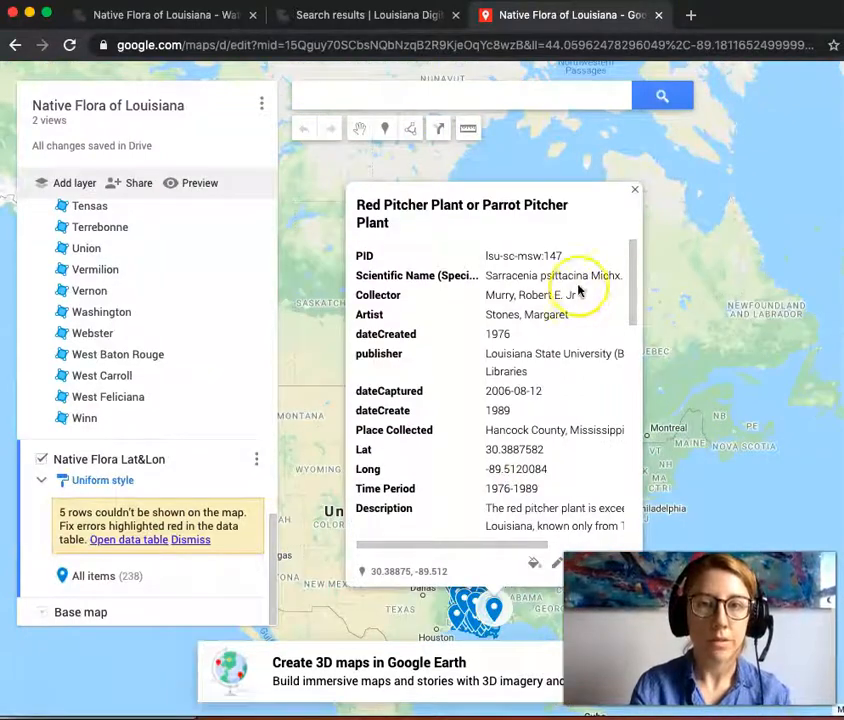
pyautogui.click(635, 190)
pyautogui.moveTo(556, 415); pyautogui.dragTo(548, 277)
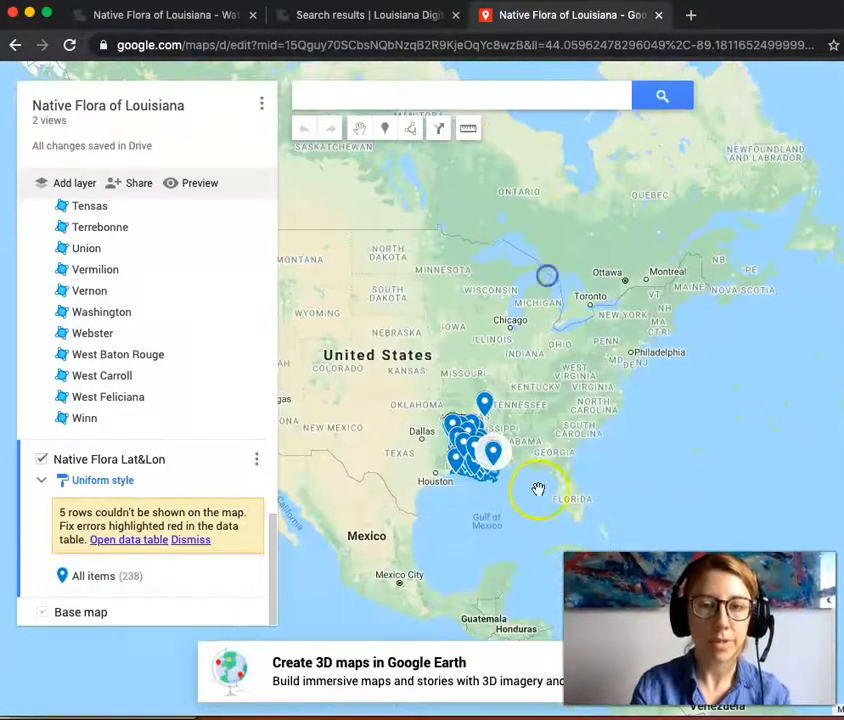
pyautogui.doubleClick(539, 492)
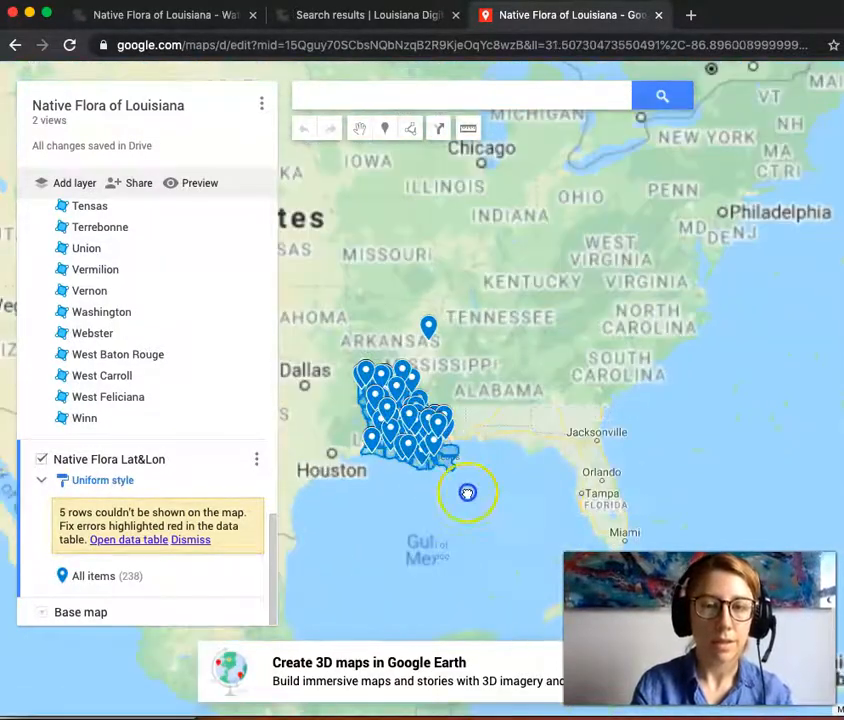
pyautogui.doubleClick(584, 386)
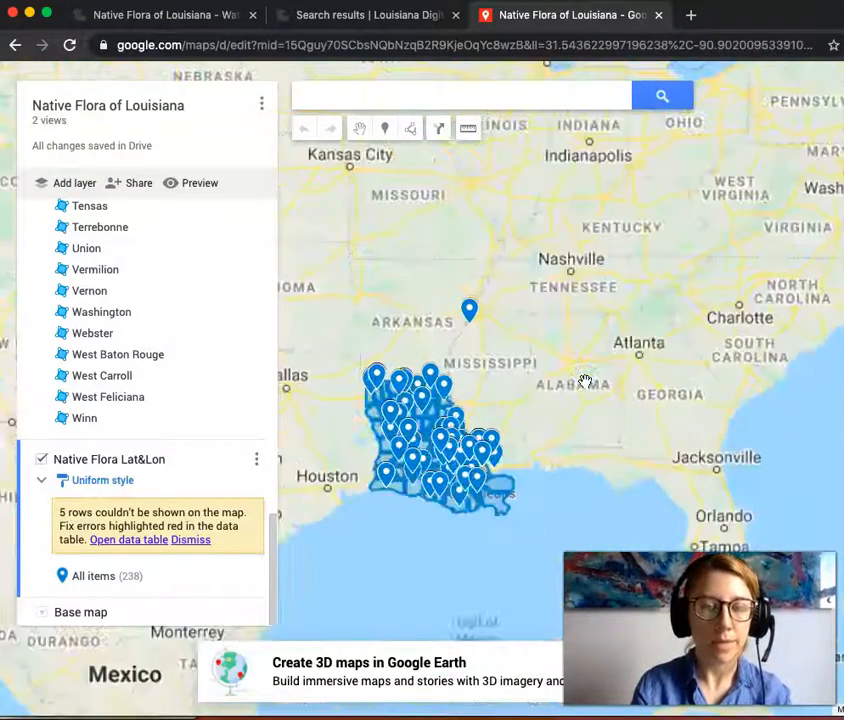
pyautogui.doubleClick(507, 411)
pyautogui.click(626, 278)
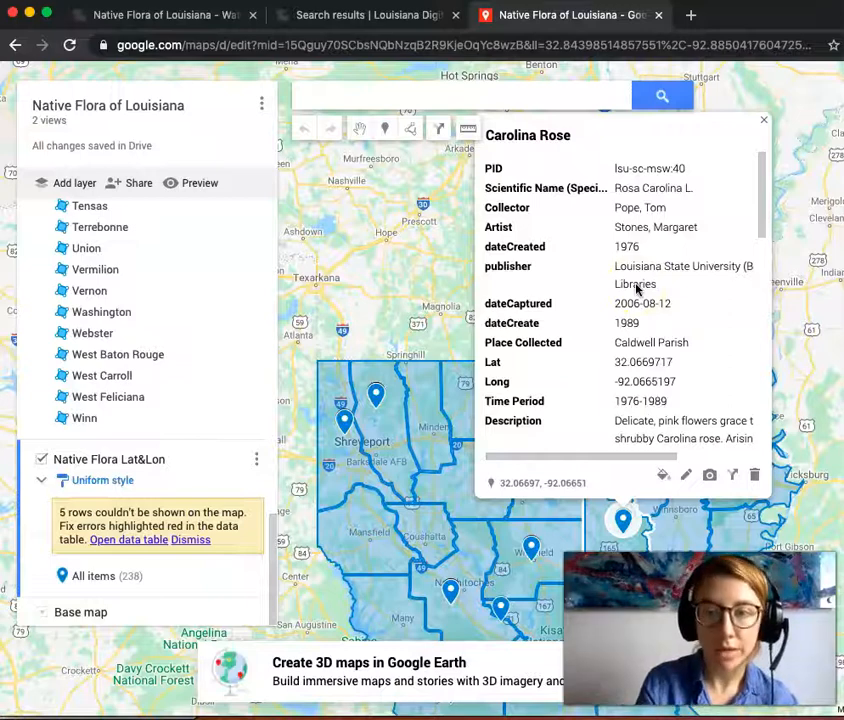
pyautogui.scroll(-3, 637, 289)
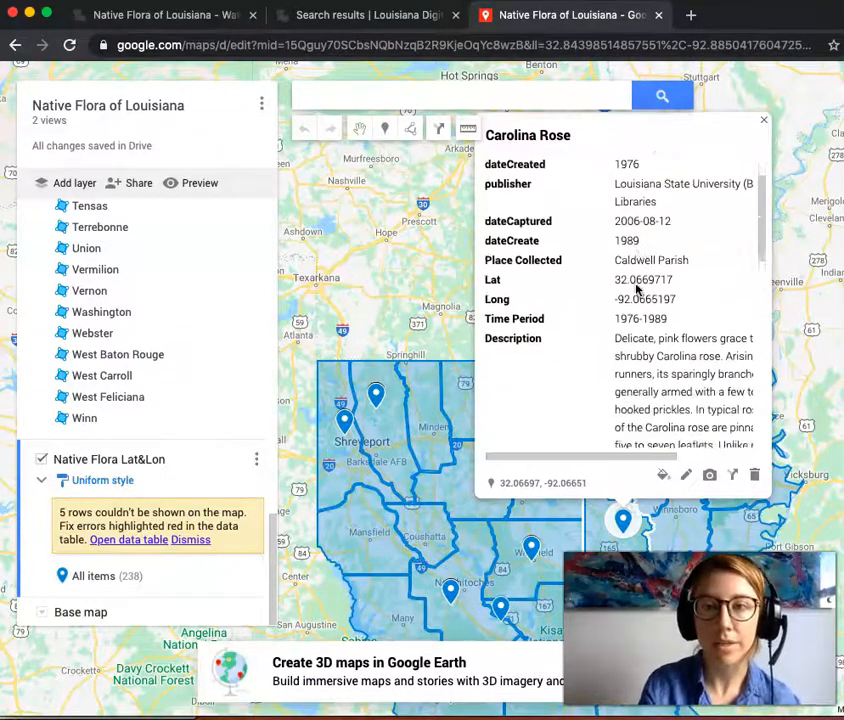